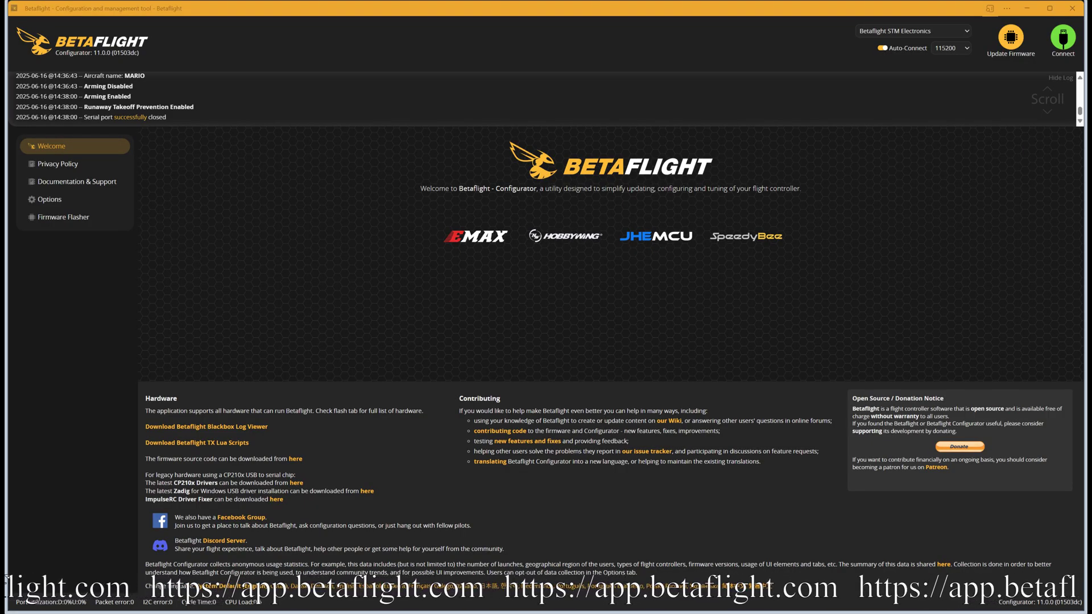
# Connect to the flight controller and save its configuration with the magnetometer enabled, rebooting the board.
pyautogui.click(1064, 38)
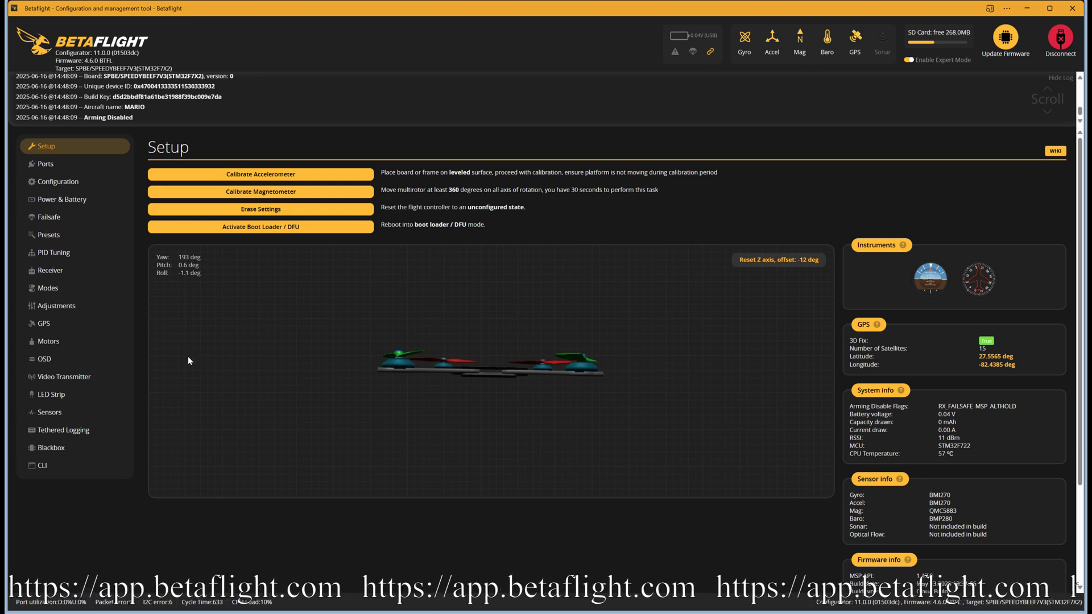
pyautogui.click(74, 185)
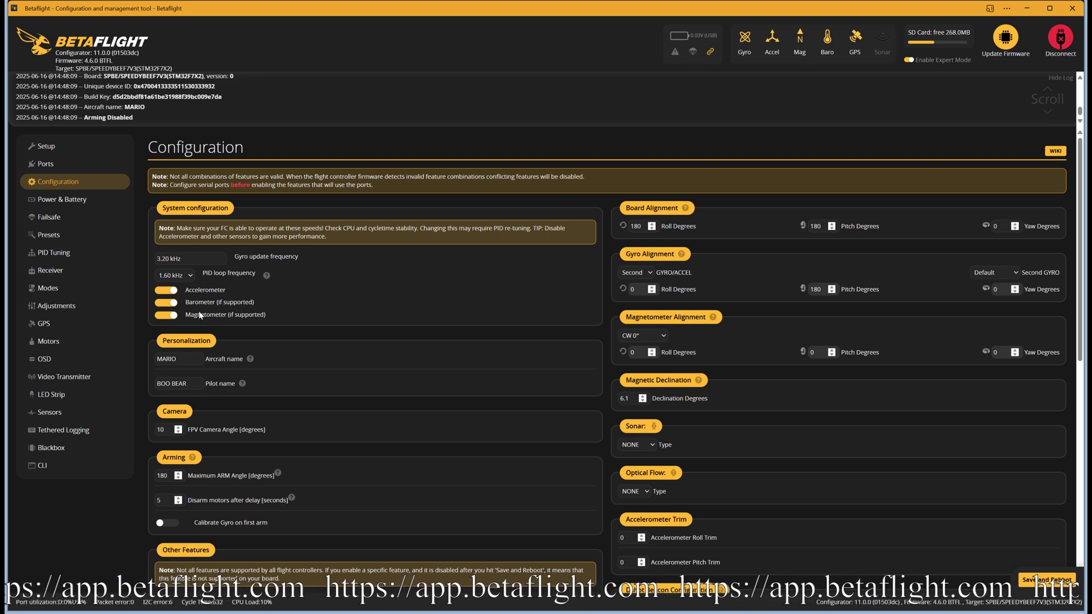
pyautogui.click(1034, 580)
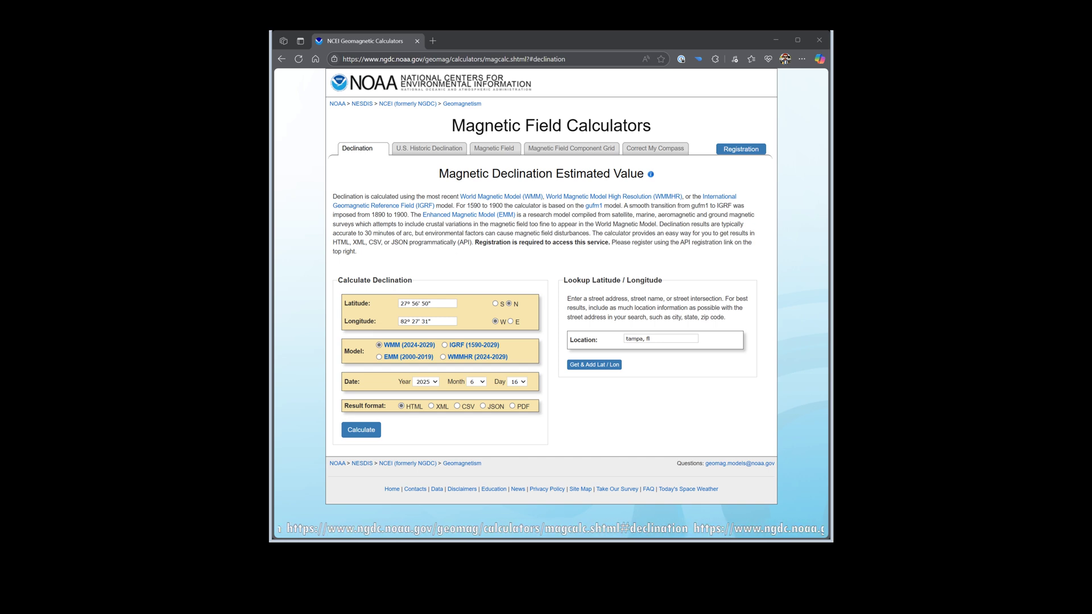
# On the NOAA Magnetic Field Calculators page, look up the coordinates for "tampa, fl" and calculate the magnetic declination there.
pyautogui.click(361, 430)
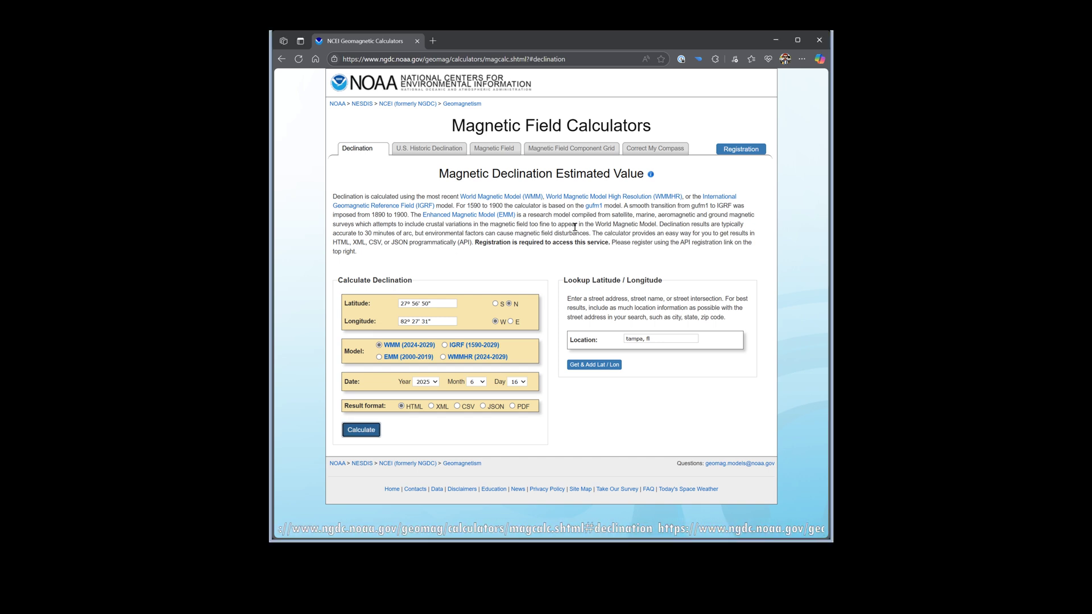
pyautogui.tripleClick(664, 339)
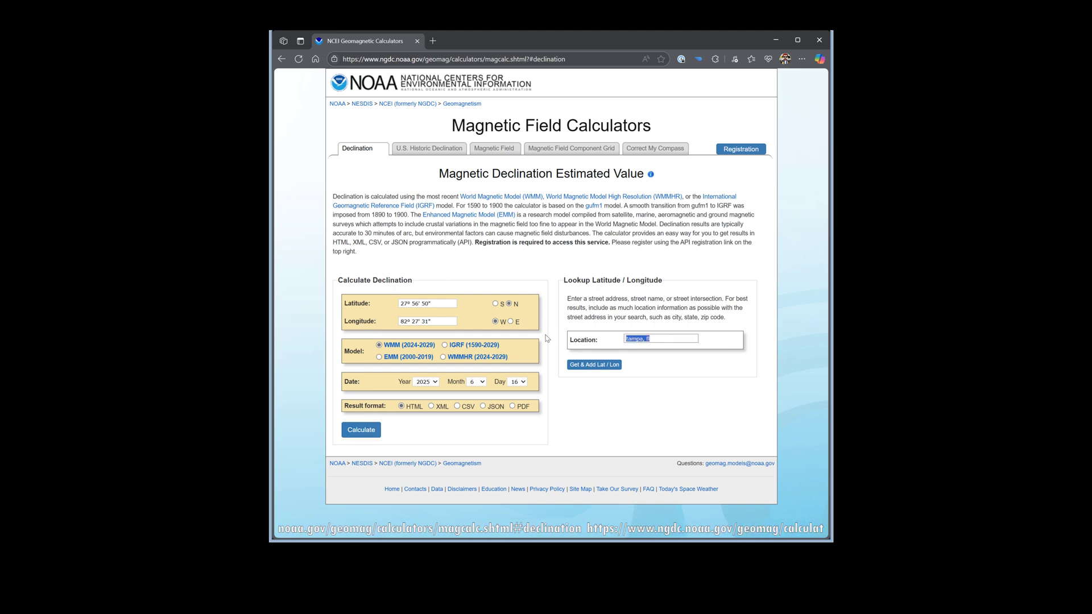
pyautogui.write('t')
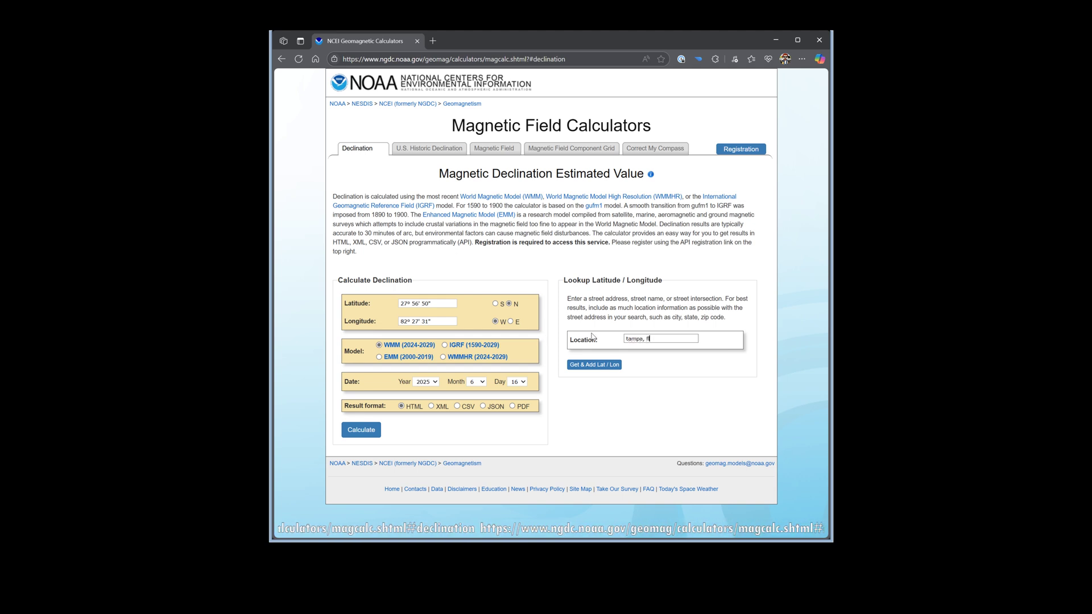
pyautogui.write('ampa, fl')
pyautogui.click(603, 366)
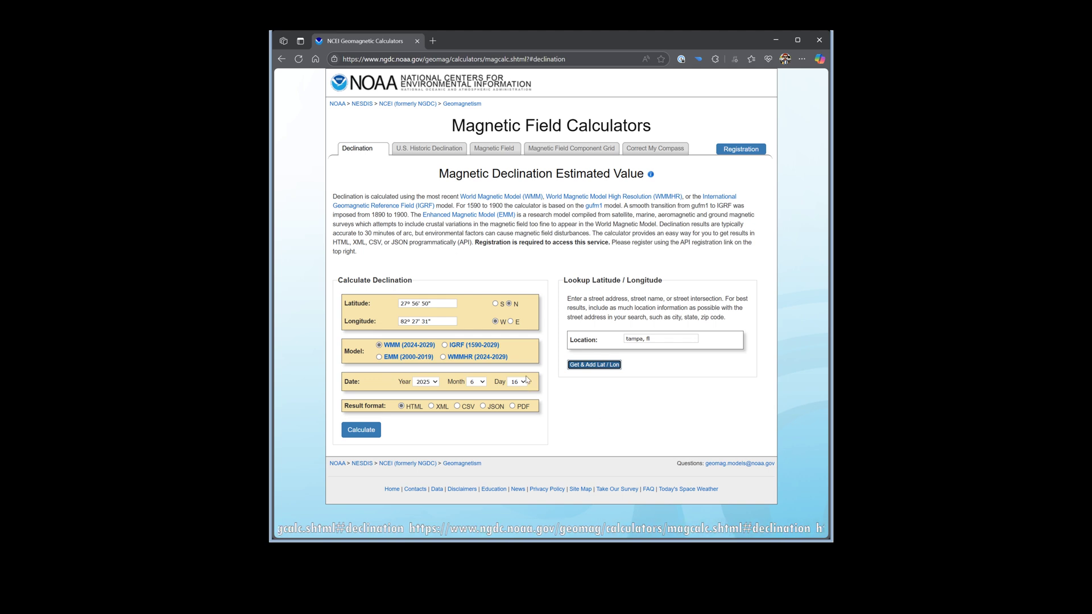
pyautogui.click(361, 430)
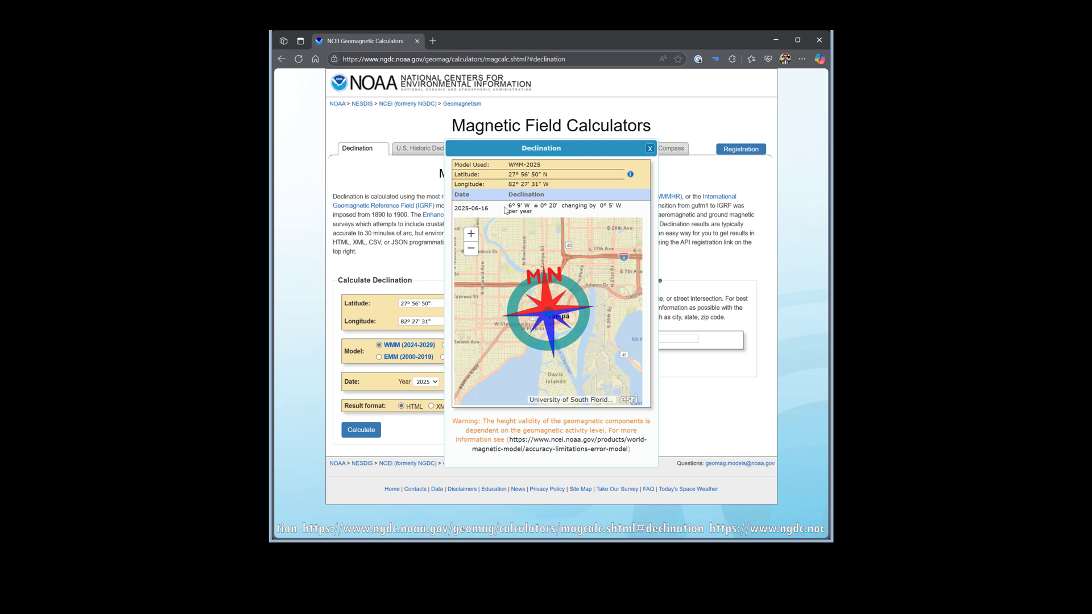
pyautogui.moveTo(505, 211); pyautogui.dragTo(535, 207)
pyautogui.click(533, 208)
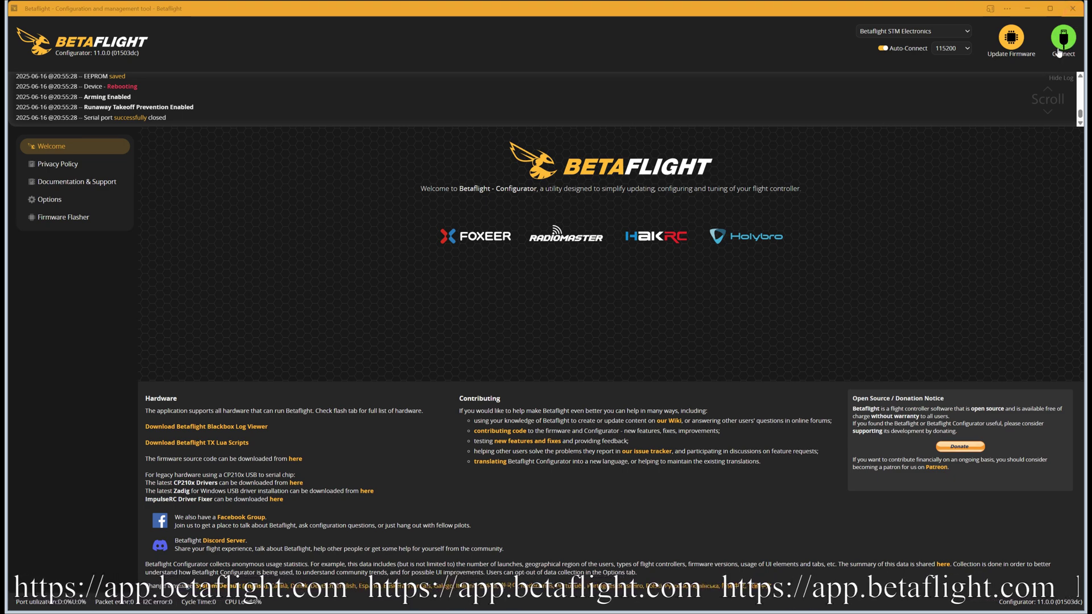
# Switch back to Betaflight, reconnect to the flight controller, and save its magnetometer alignment and declination settings with a reboot.
pyautogui.click(1059, 52)
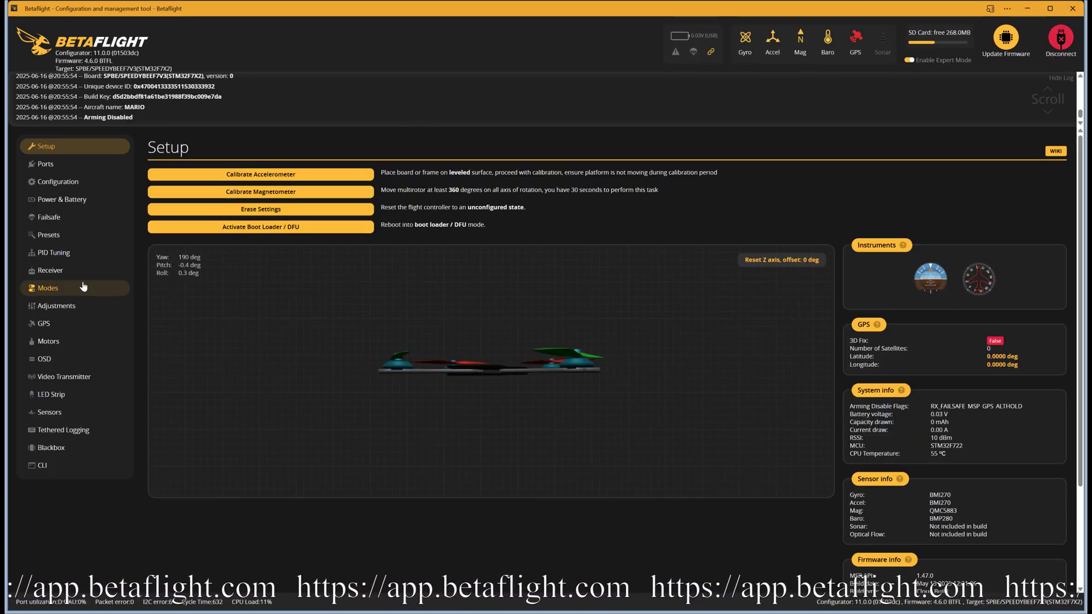
pyautogui.click(87, 182)
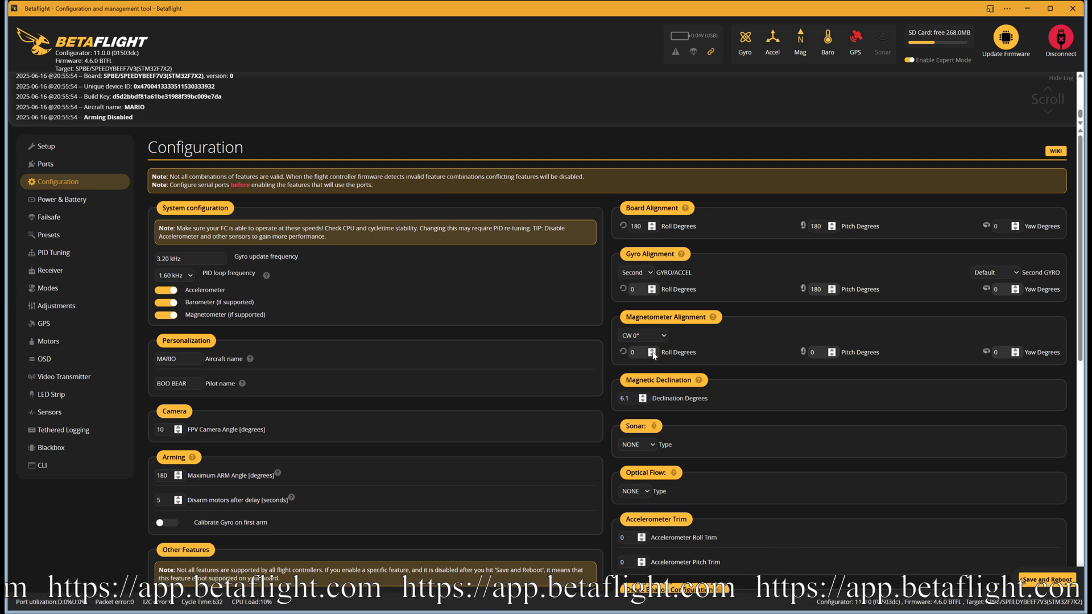
pyautogui.click(1051, 582)
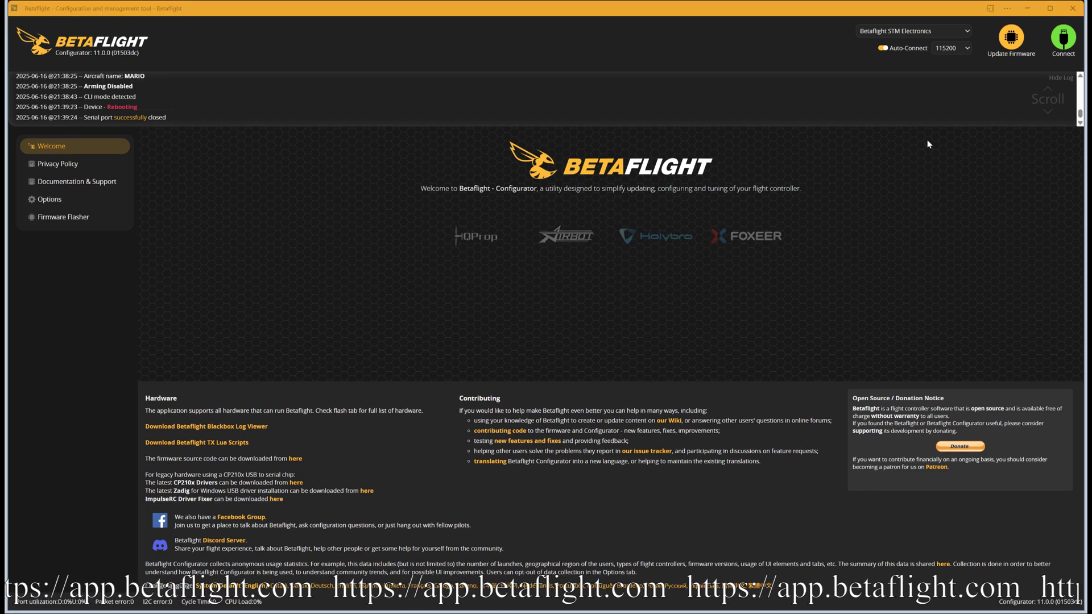
# Reconnect to the flight controller and set pos_hold_without_mag = off through the CLI.
pyautogui.click(1061, 44)
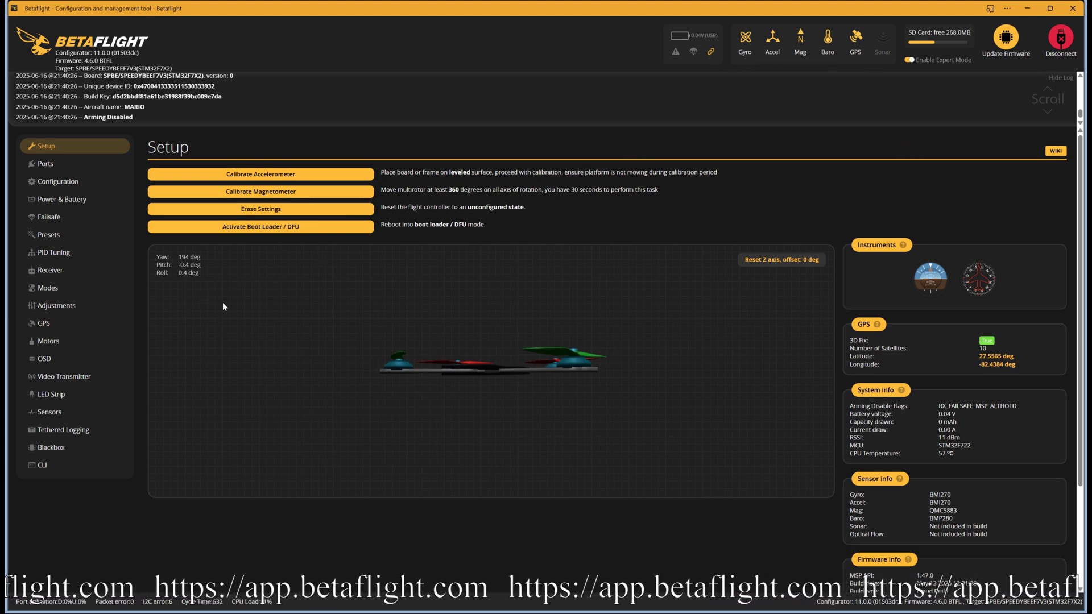
pyautogui.click(51, 465)
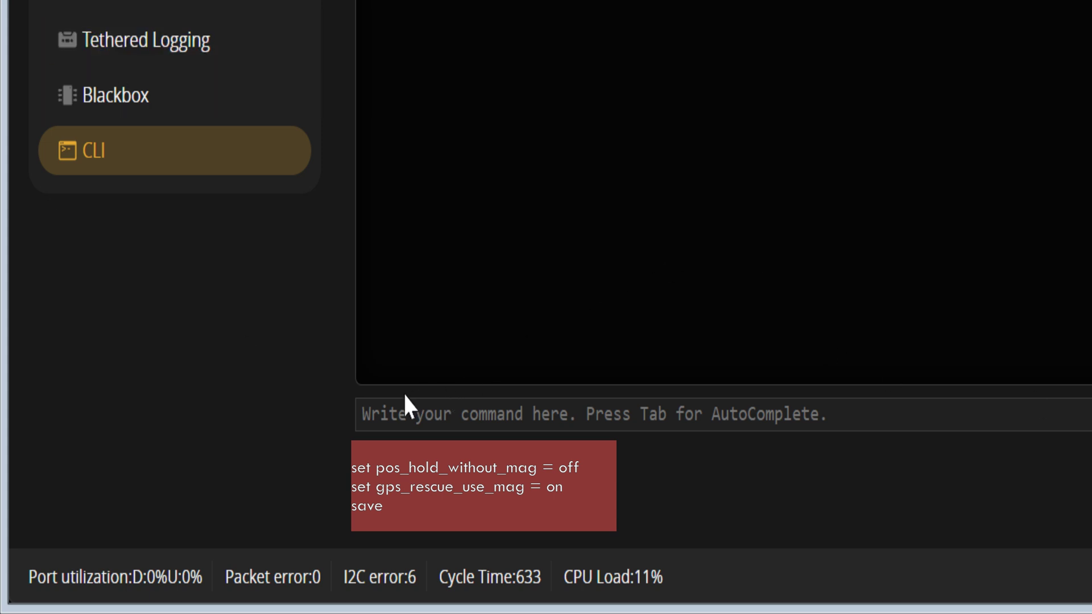
pyautogui.click(415, 418)
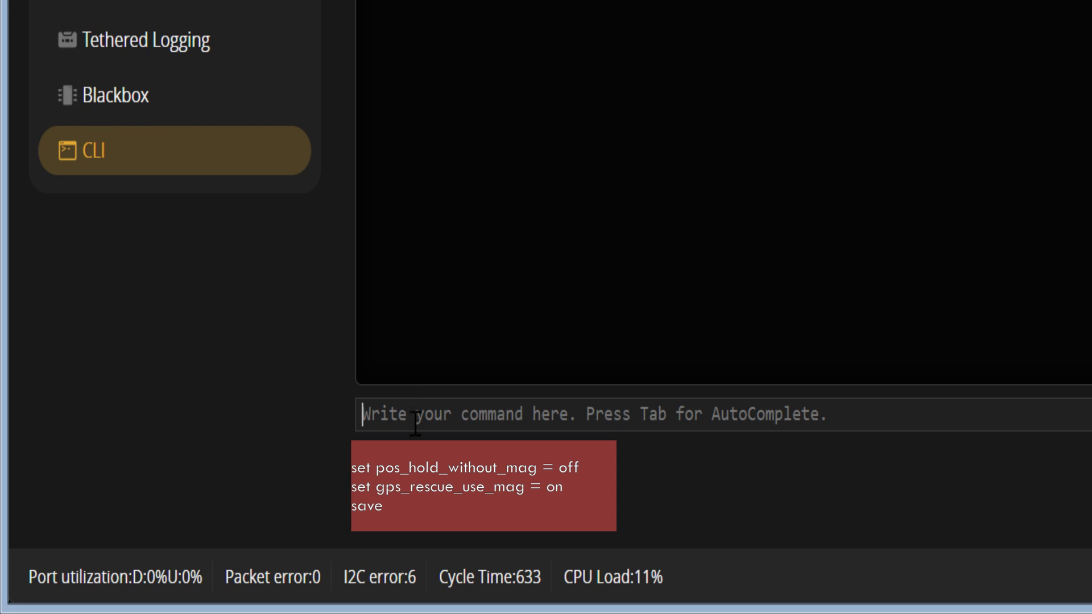
pyautogui.write('set g')
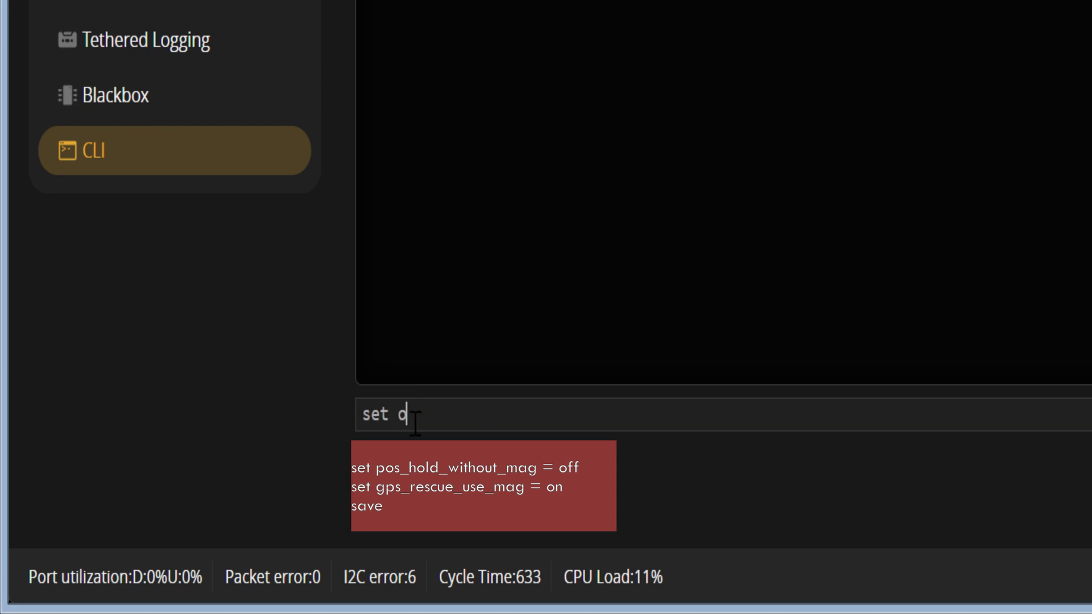
pyautogui.press('BackSpace')
pyautogui.write('pos')
pyautogui.press('BackSpace')
pyautogui.write('pa')
pyautogui.press('BackSpace')
pyautogui.press('BackSpace')
pyautogui.write('os')
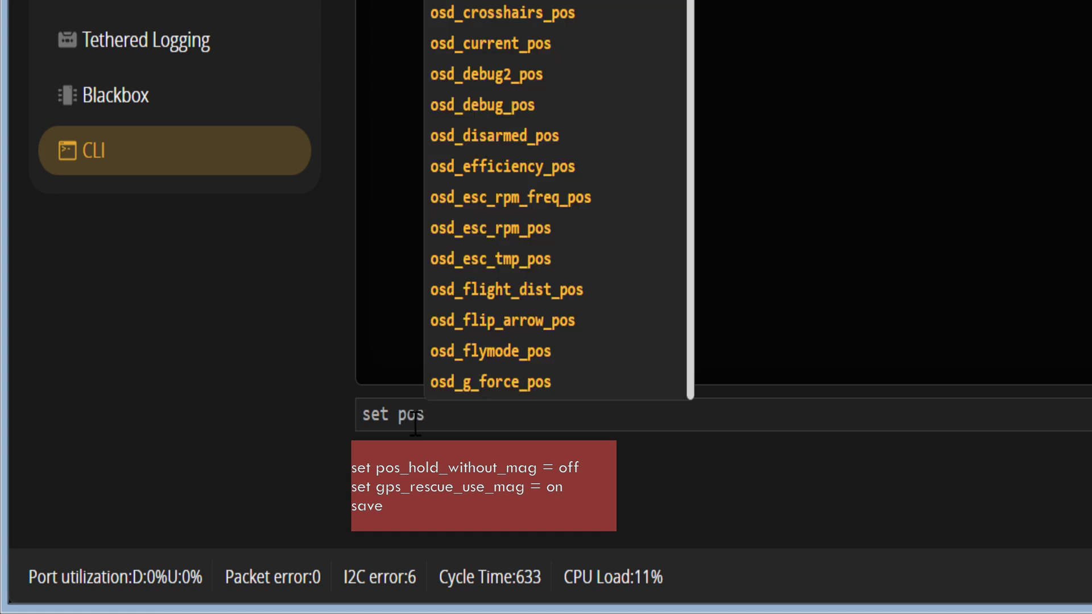
pyautogui.write('_')
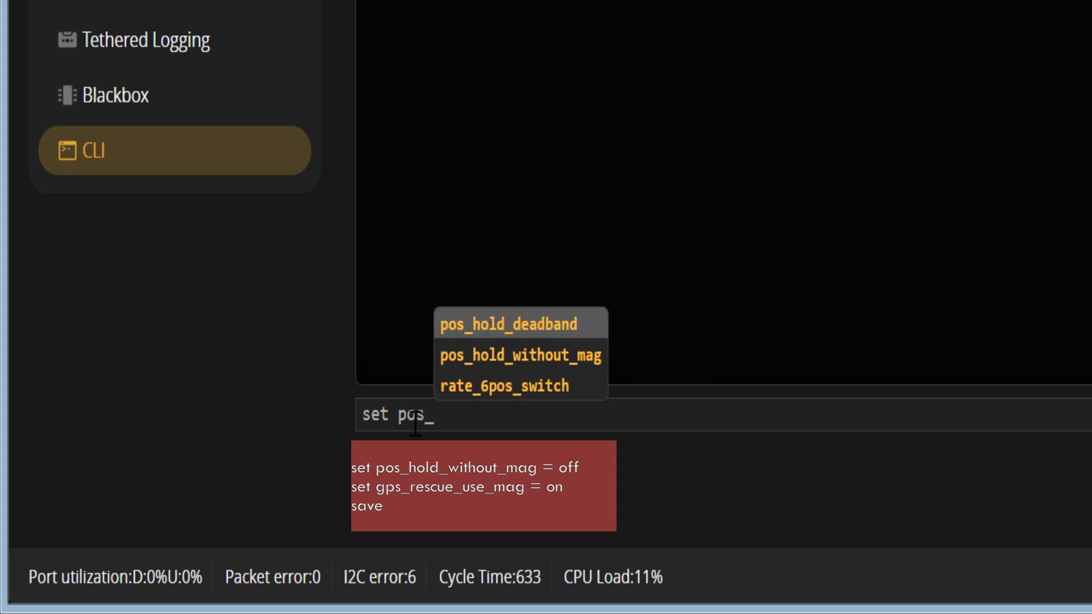
pyautogui.write('ho')
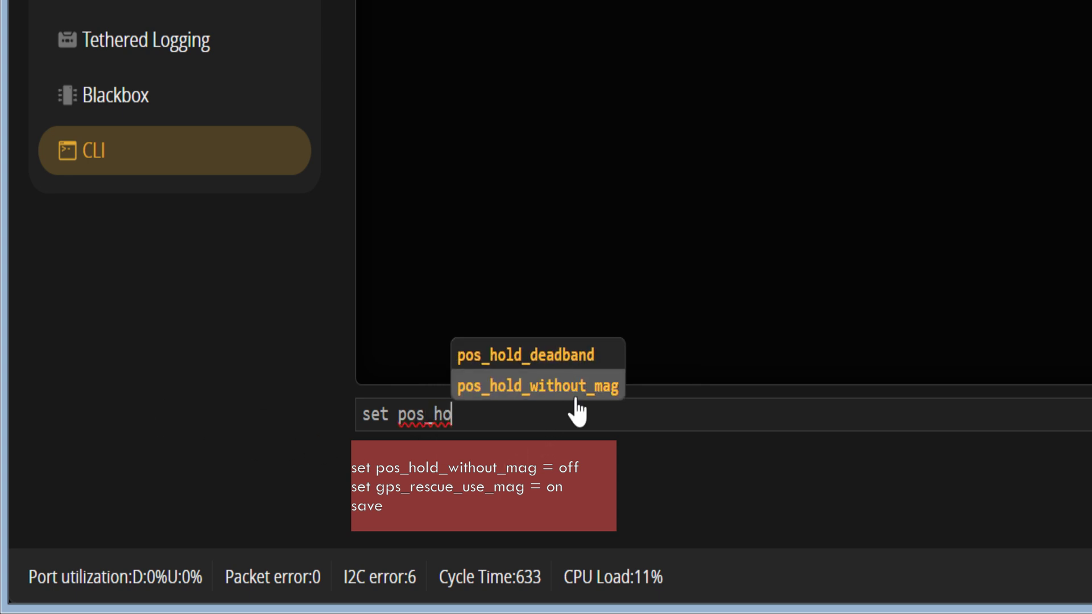
pyautogui.click(620, 388)
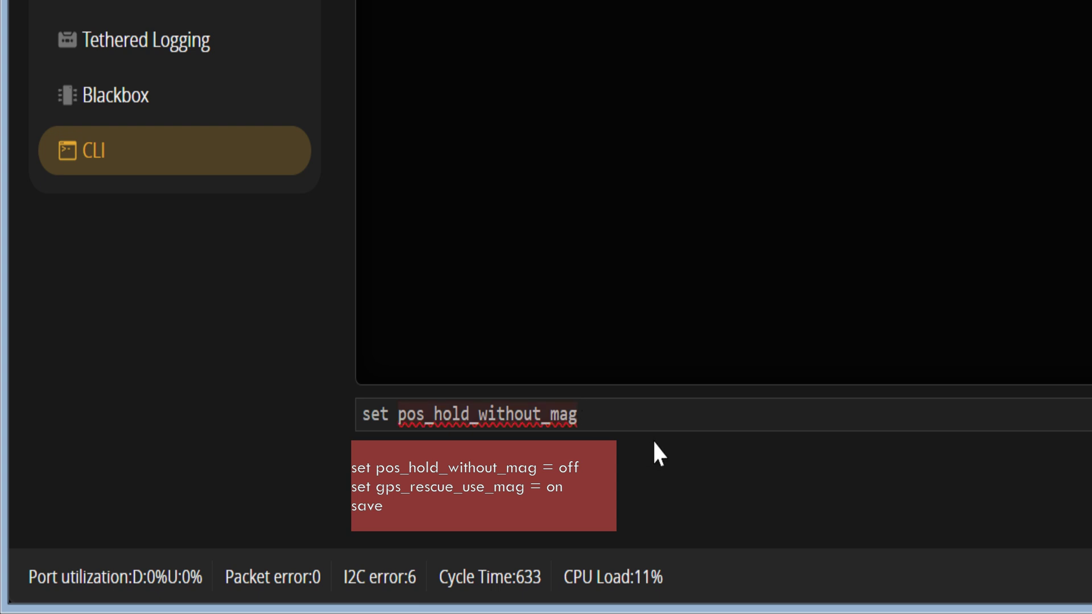
pyautogui.write('= off')
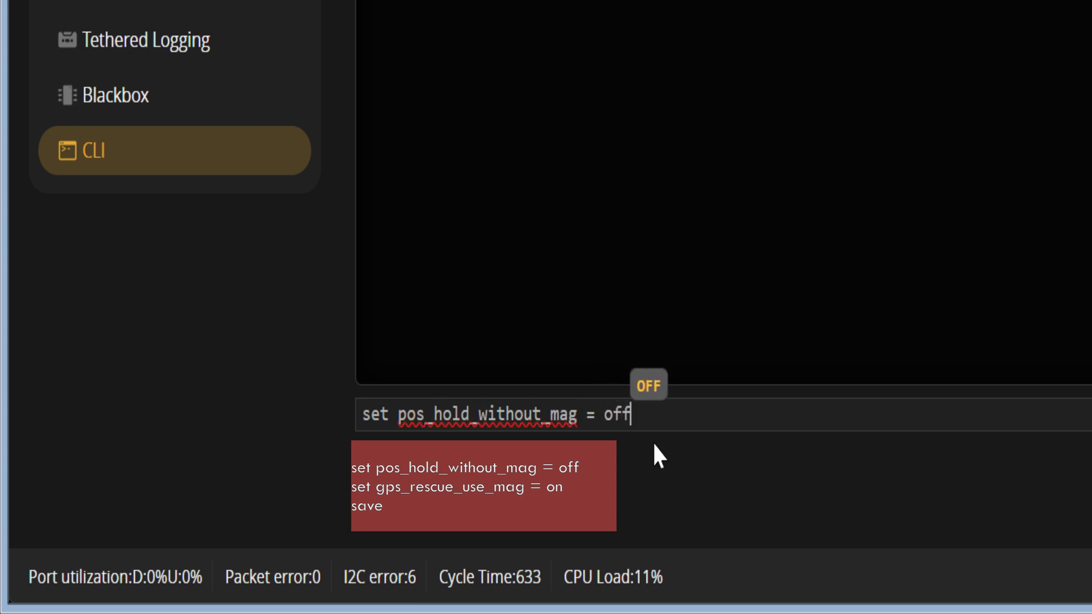
pyautogui.press('Return')
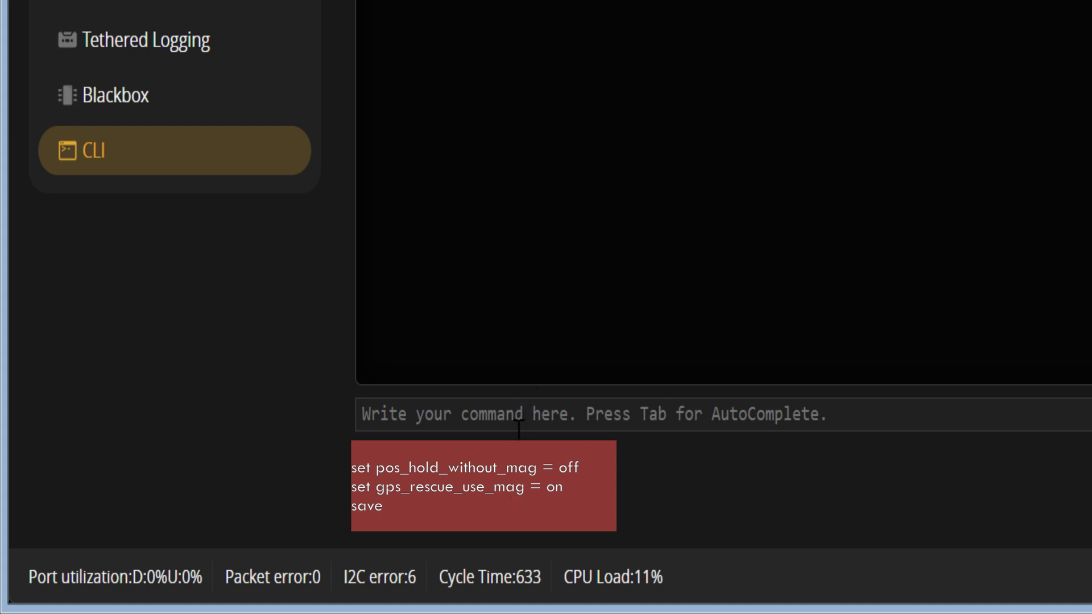
# Set gps_rescue_use_mag = on through the CLI and save the settings to the flight controller.
pyautogui.write('set gpsd')
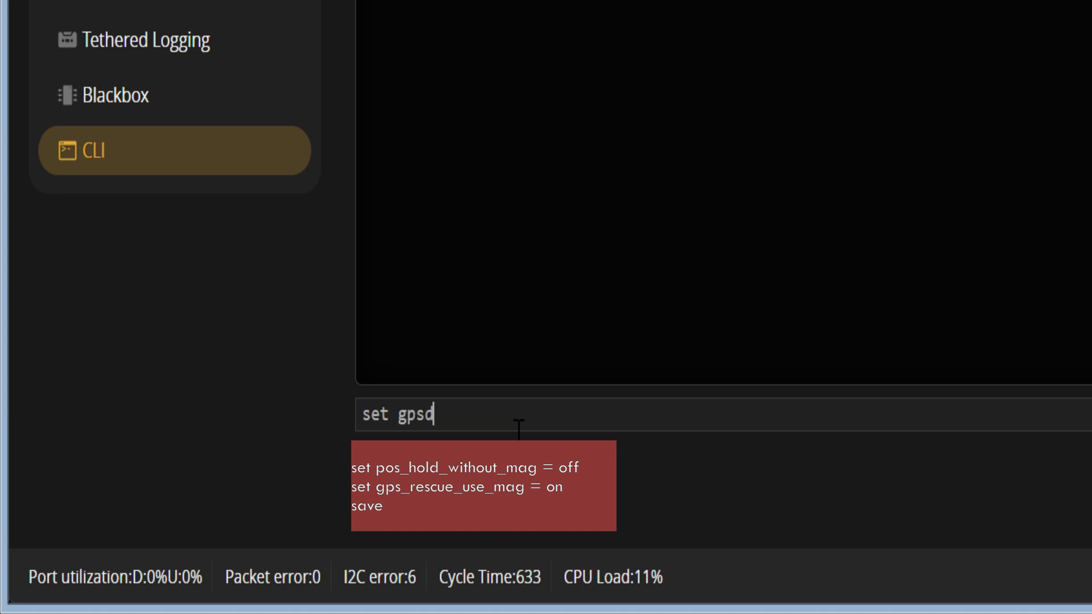
pyautogui.press('BackSpace')
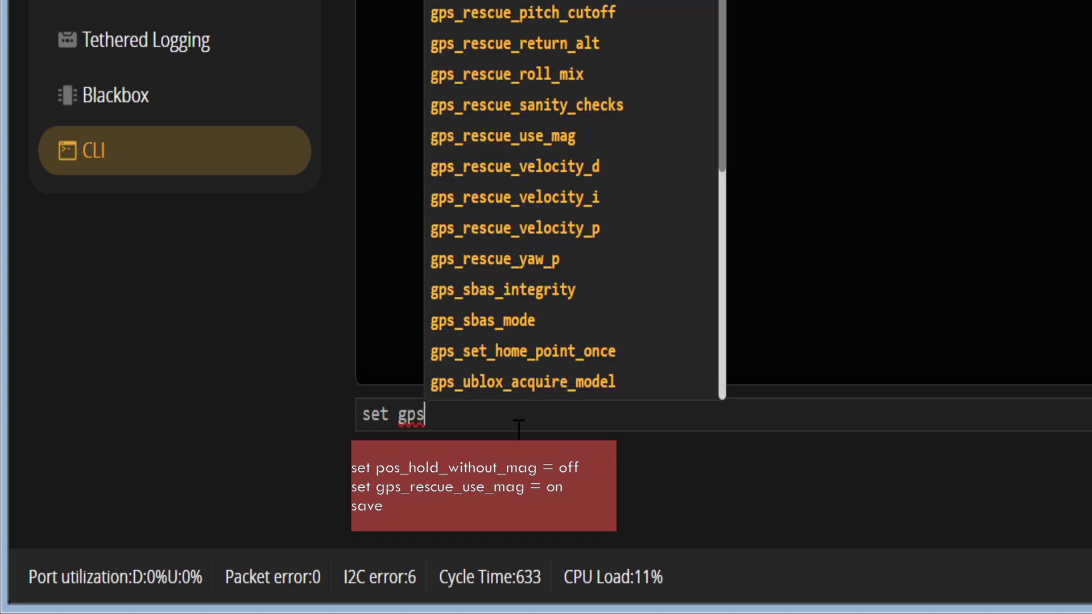
pyautogui.write('_')
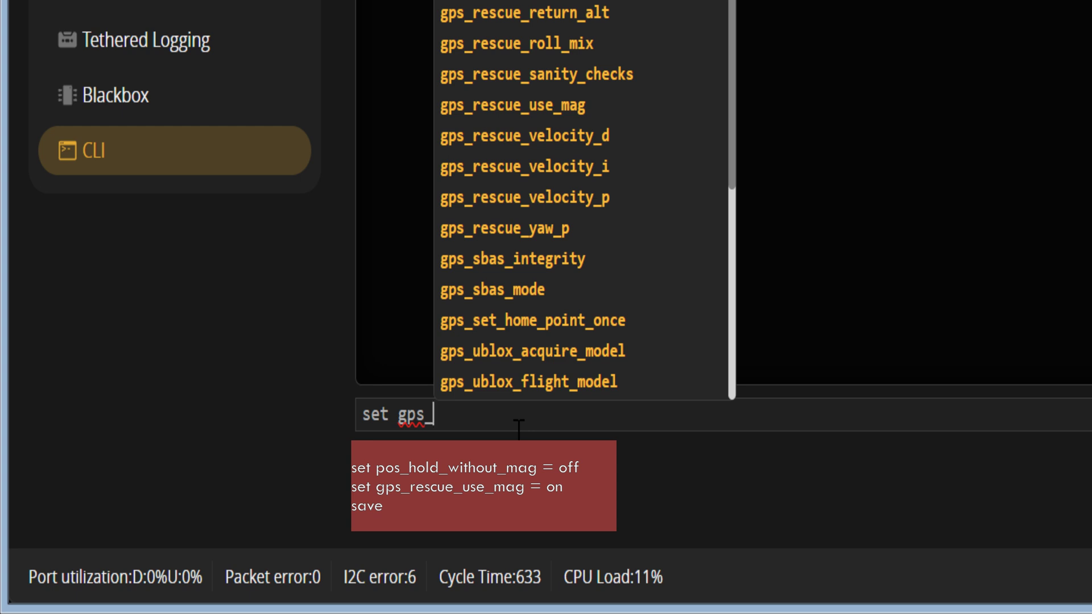
pyautogui.write('res')
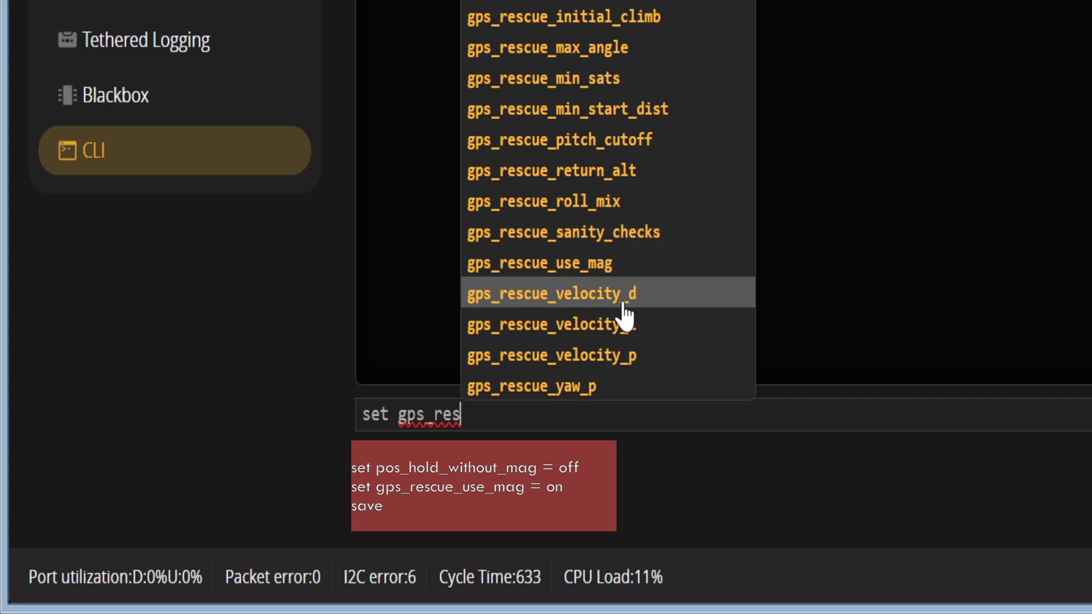
pyautogui.click(635, 264)
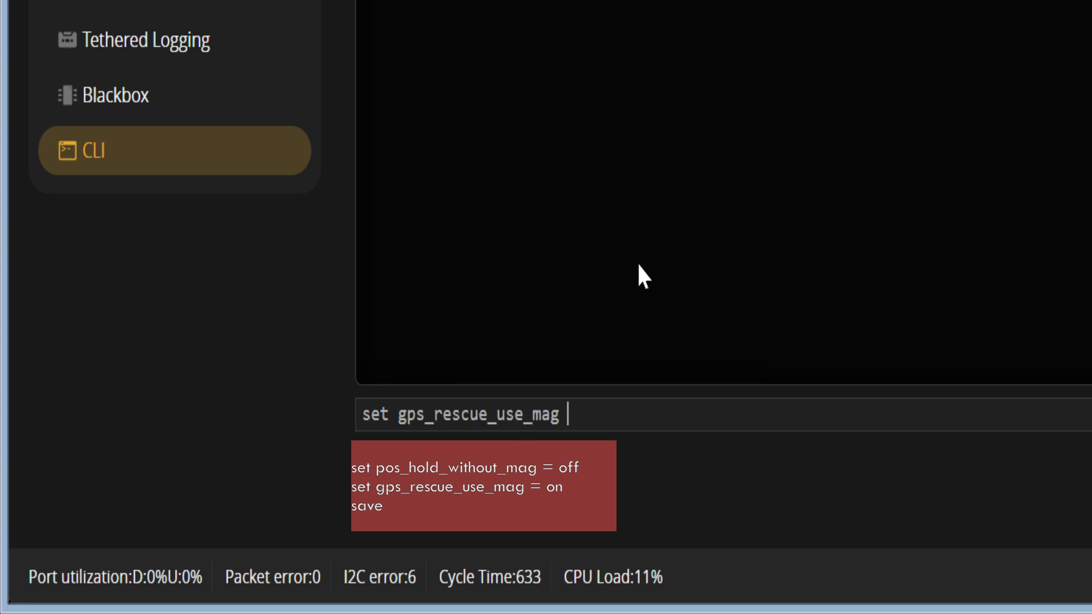
pyautogui.write('=')
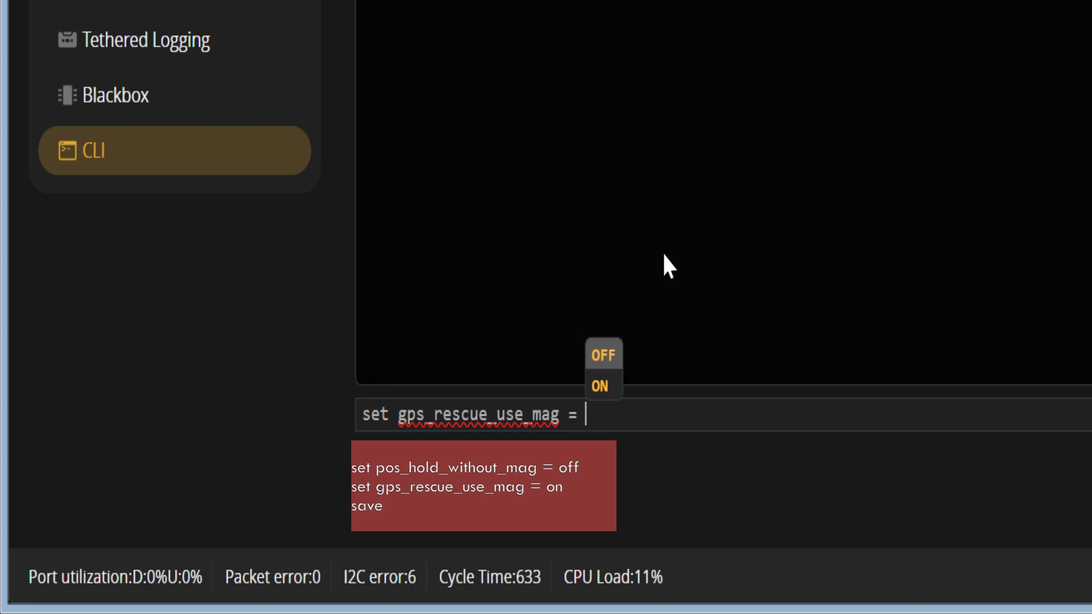
pyautogui.write(' on')
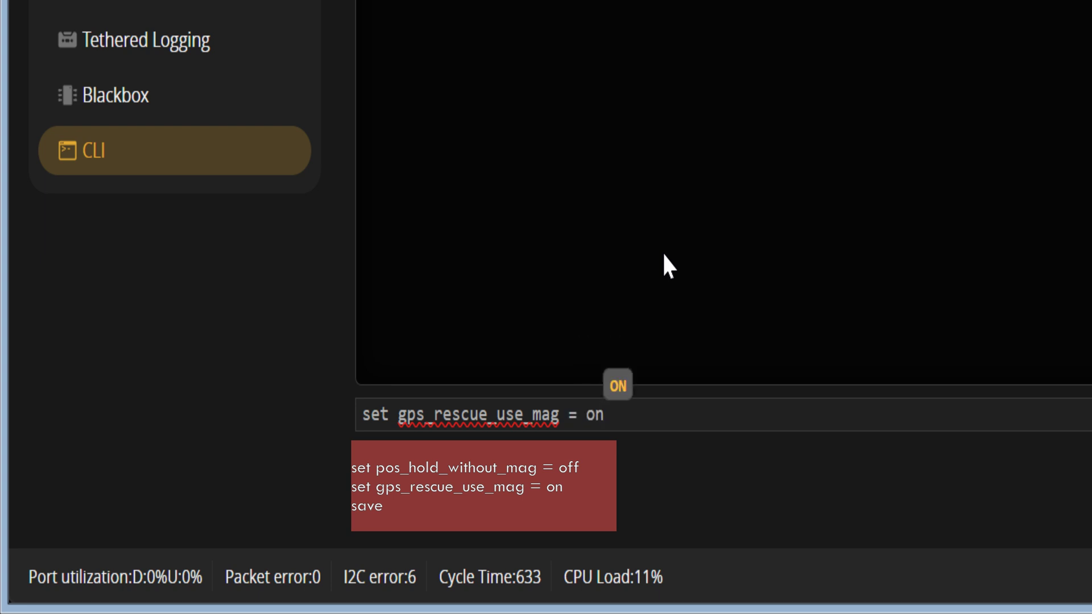
pyautogui.press('Return')
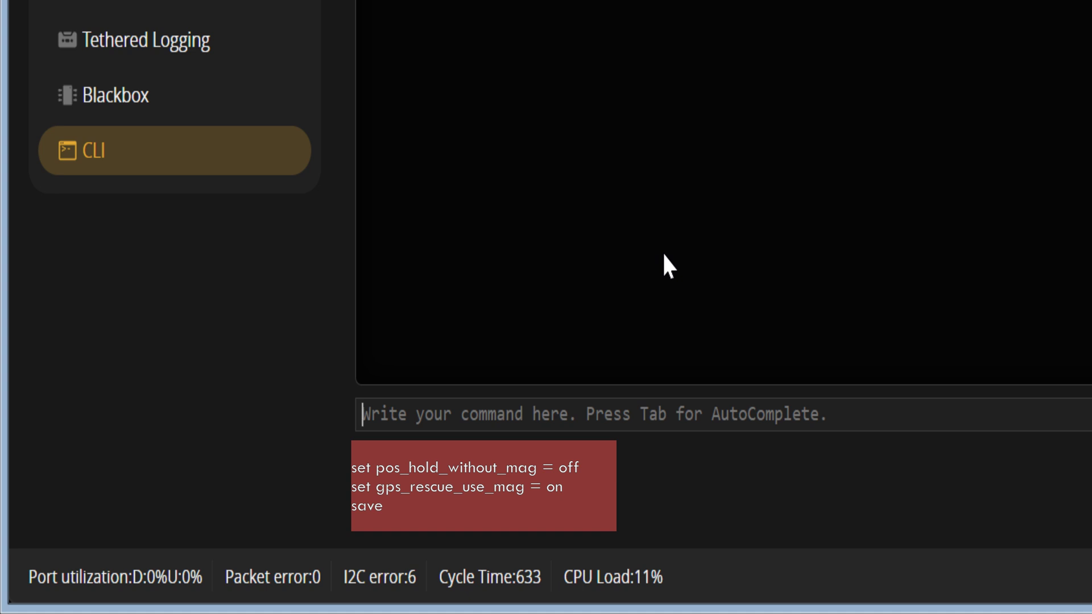
pyautogui.write('save')
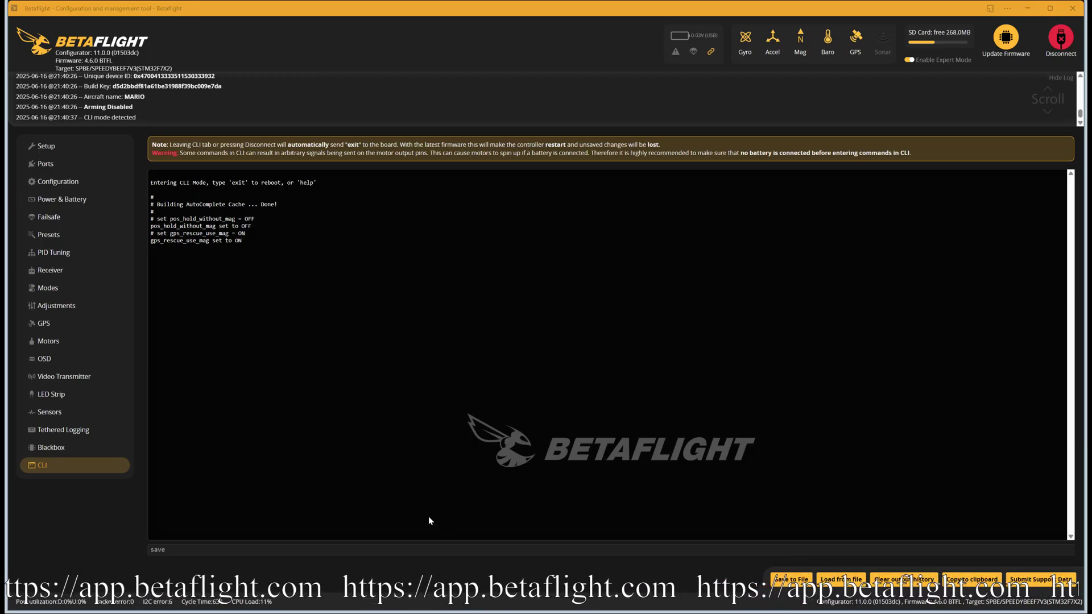
pyautogui.press('Return')
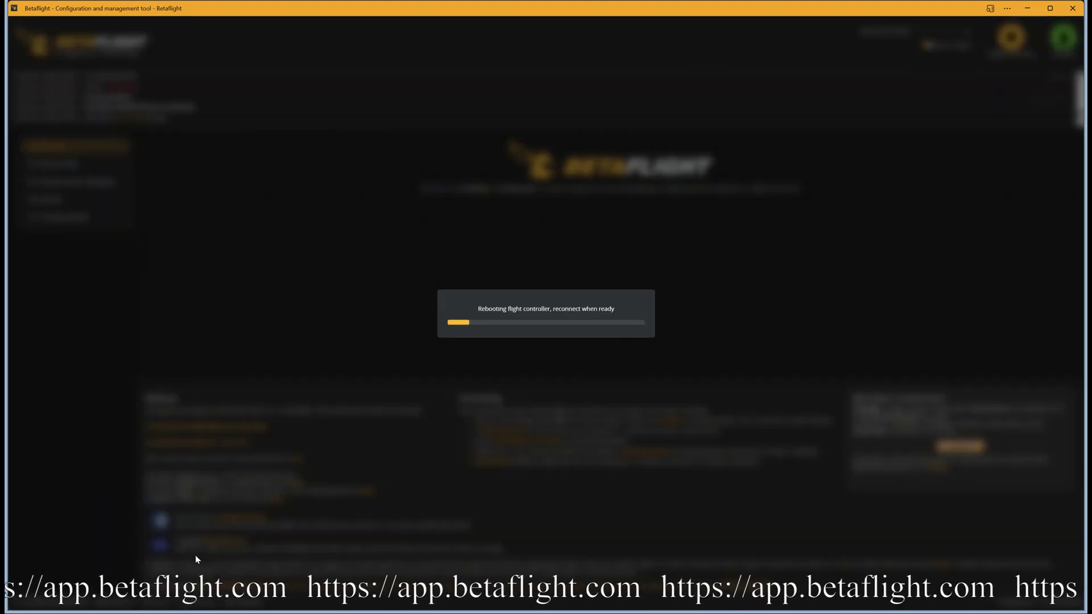